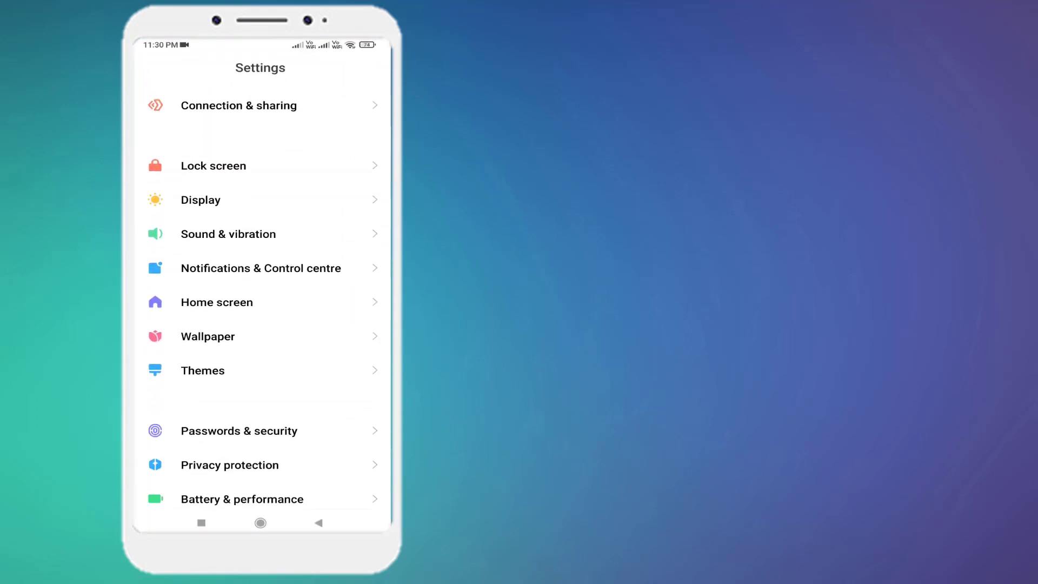
scroll(264, 304, down, 3)
Go to Apps > Manage apps and start searching the installed apps for Snapchat
click(195, 383)
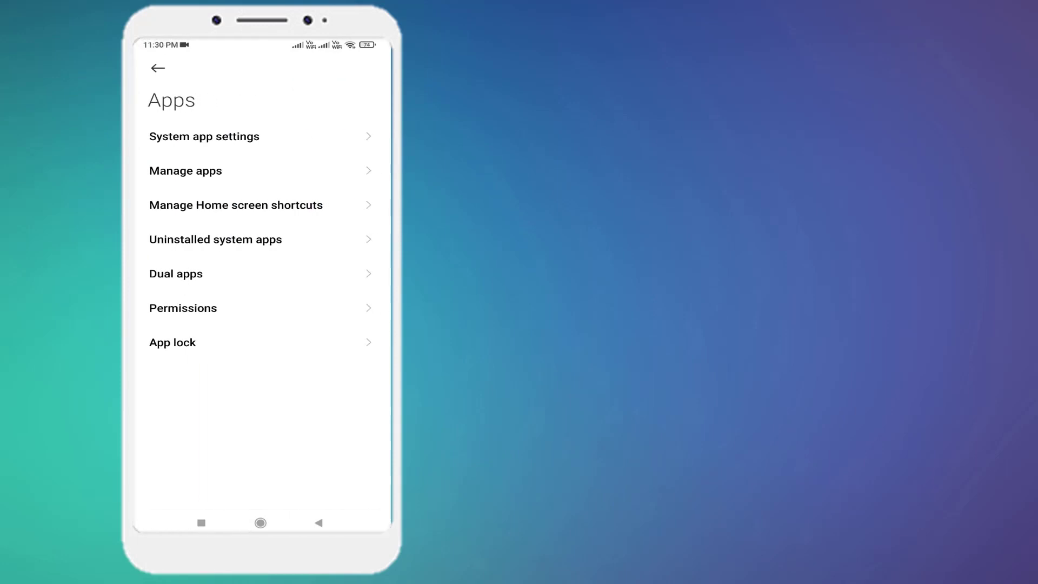
click(186, 170)
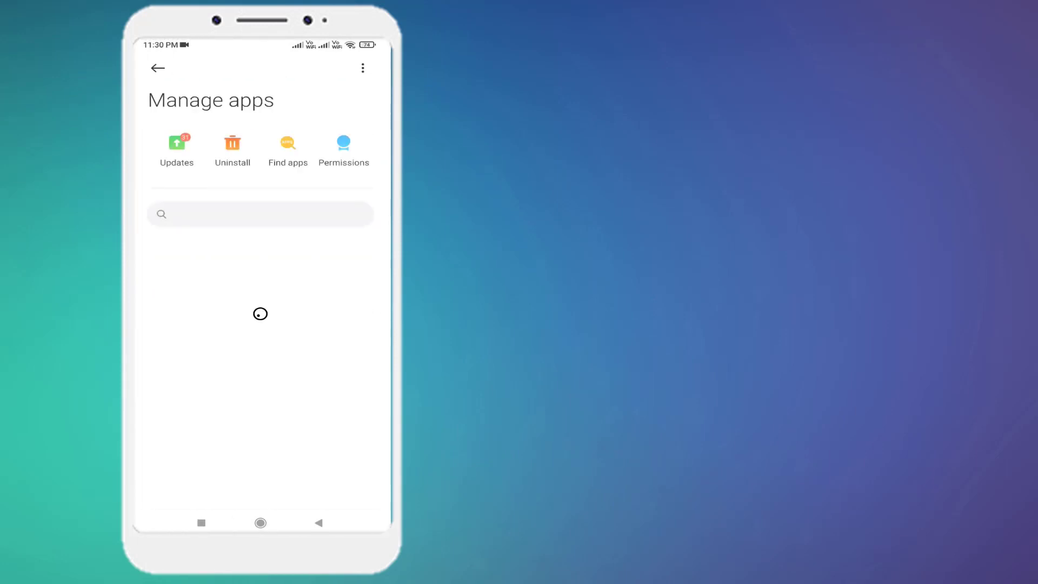
click(260, 214)
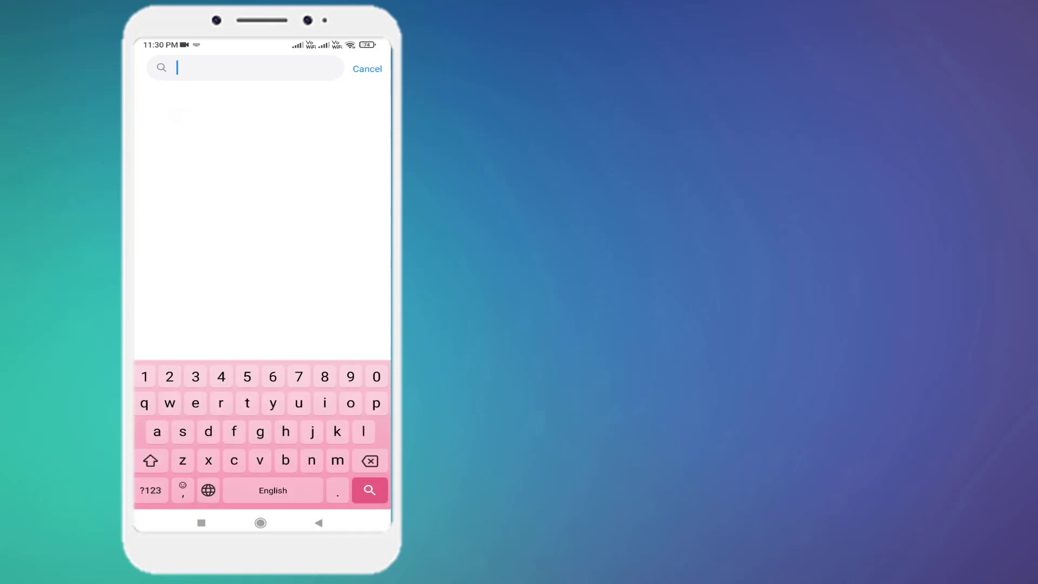
text(snapchat)
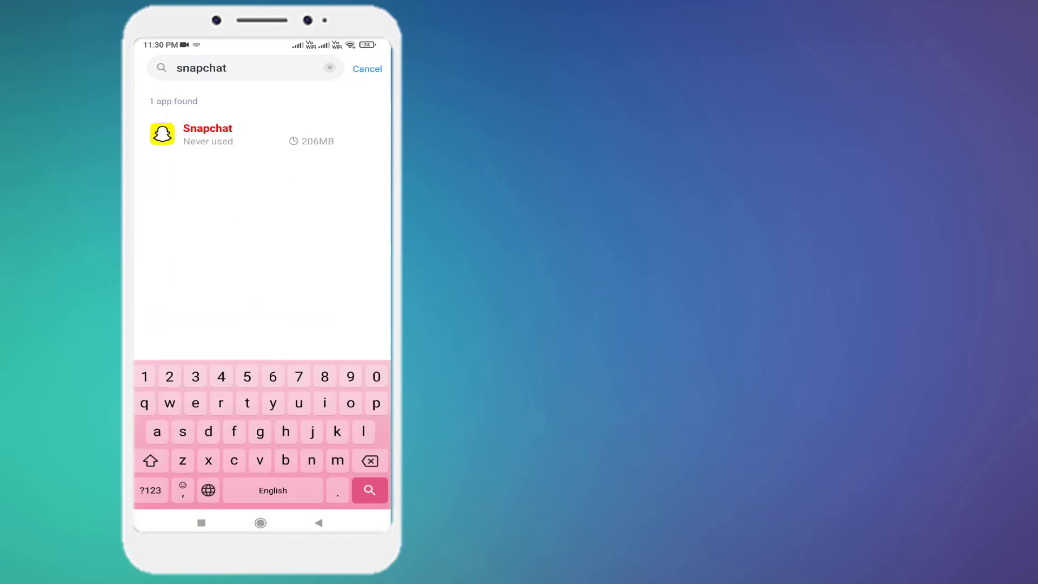
Clear Snapchat's cache from its App info page
click(207, 133)
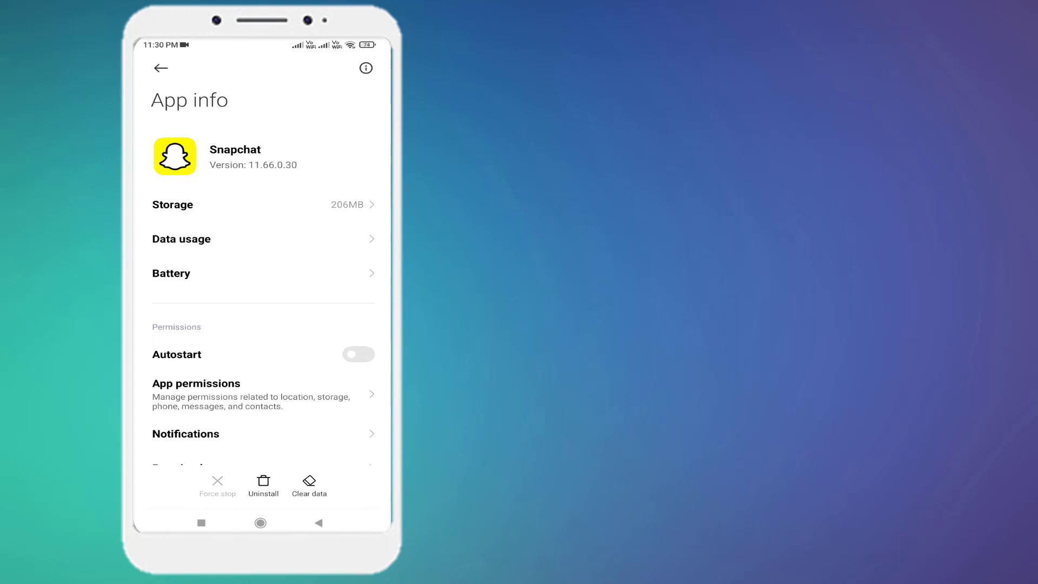
scroll(259, 276, down, 1)
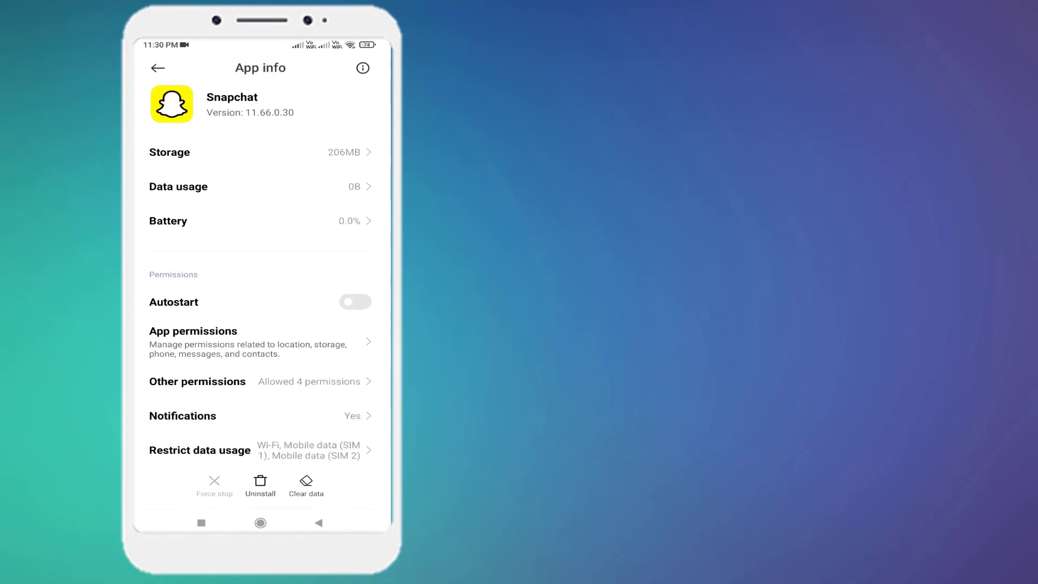
click(306, 485)
click(181, 436)
click(318, 479)
Delete all of Snapchat's data, then go back to the home screen
click(182, 398)
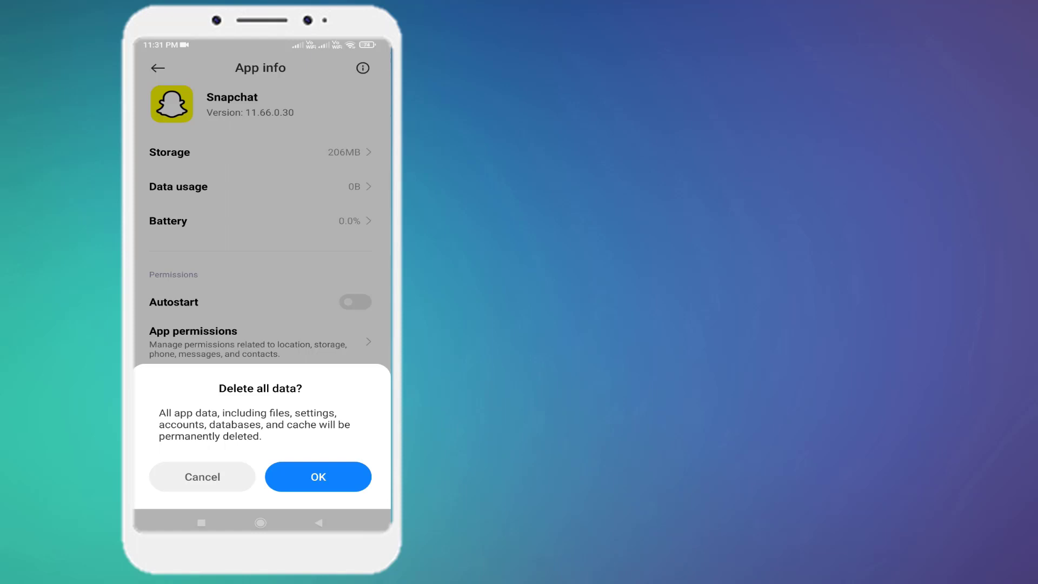
click(318, 476)
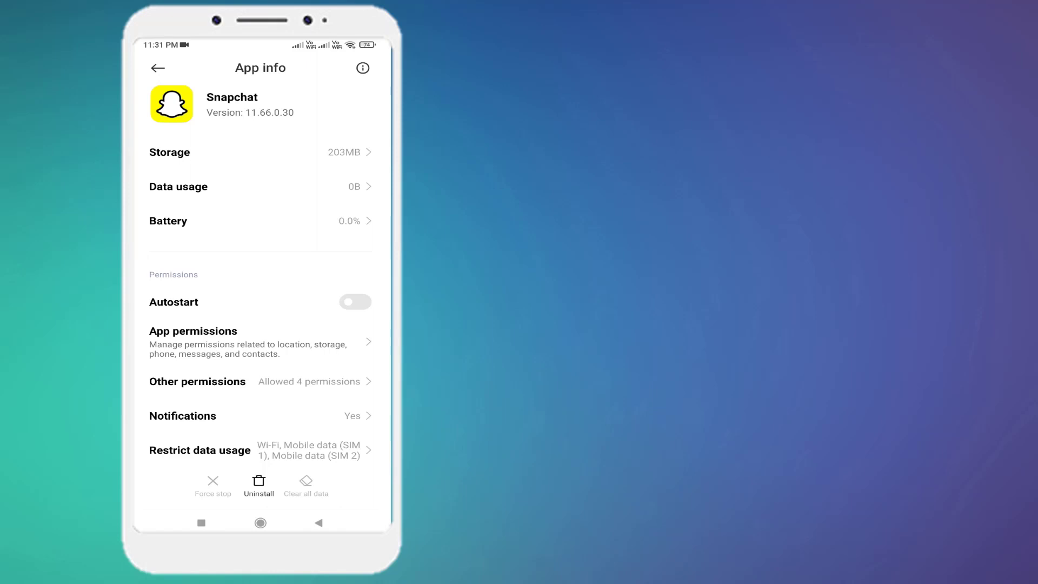
click(260, 522)
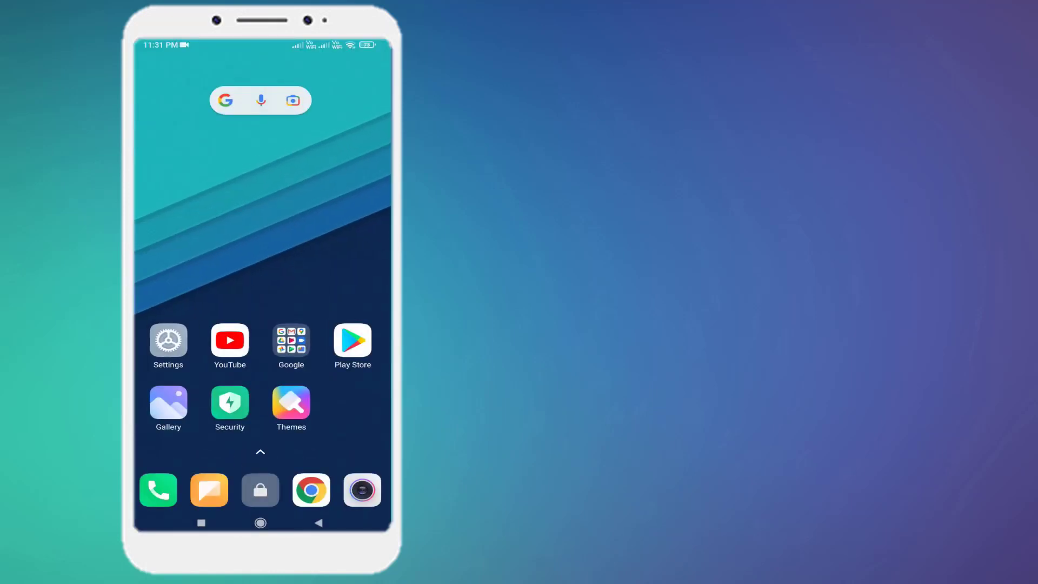
click(352, 341)
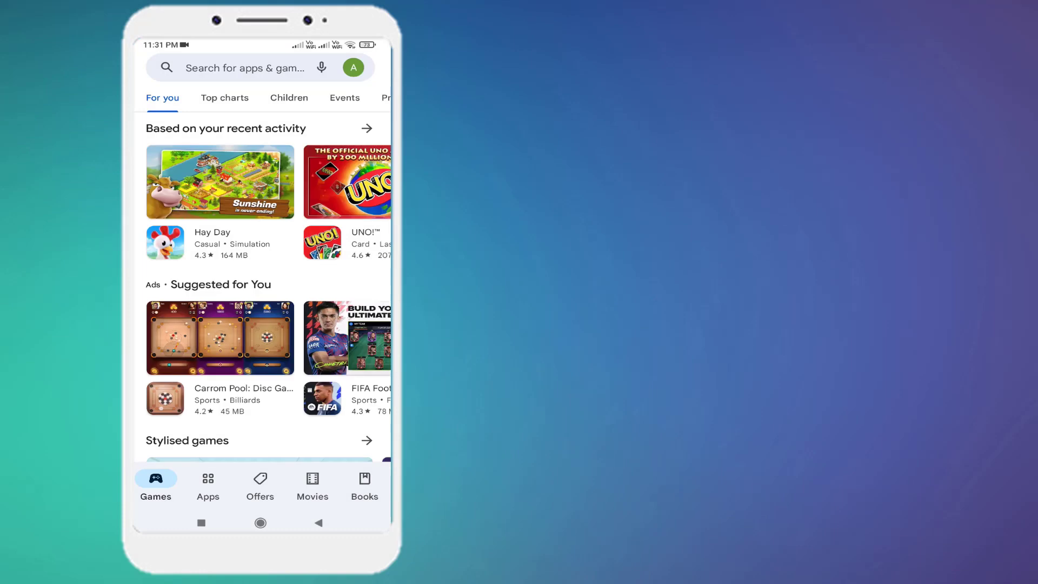